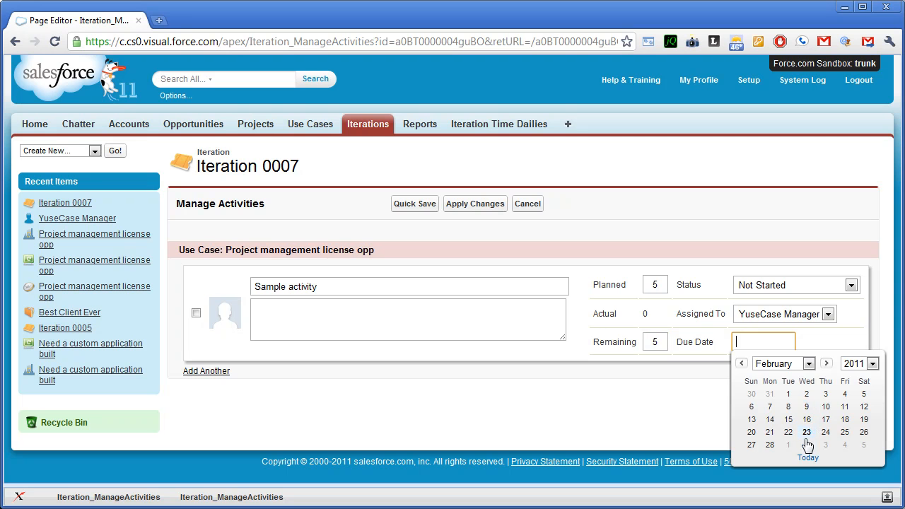
- Set the sample activity's due date to February 25, 2011, rename it "Complete the project.", tick its checkbox and apply the changes
left_click(844, 432)
left_click(382, 286)
left_click_drag(382, 287, 245, 282)
type("Complete the project.")
left_click(195, 312)
left_click(453, 208)
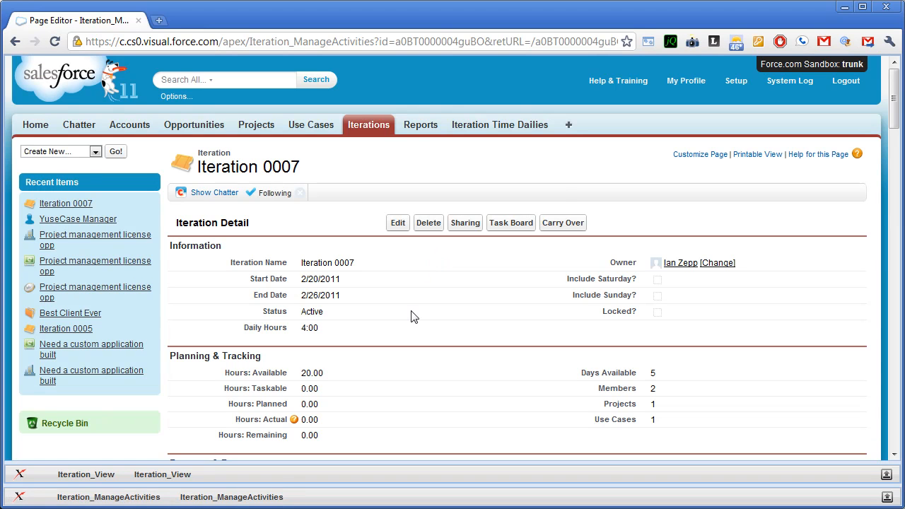
- Open the iteration's time management and enter 3 hours on Wednesday for the "Complete the project." activity and 2 on Thursday for the use case
scroll(413, 317, "down", 7)
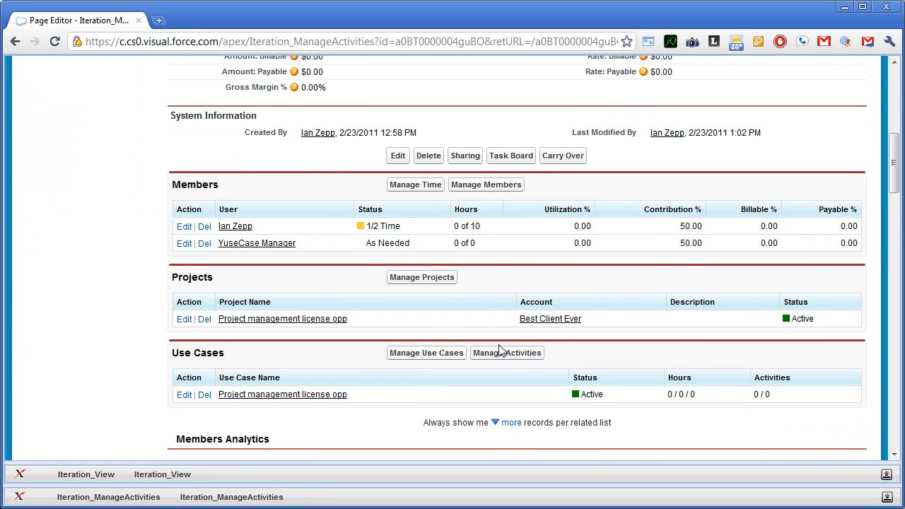
left_click(433, 188)
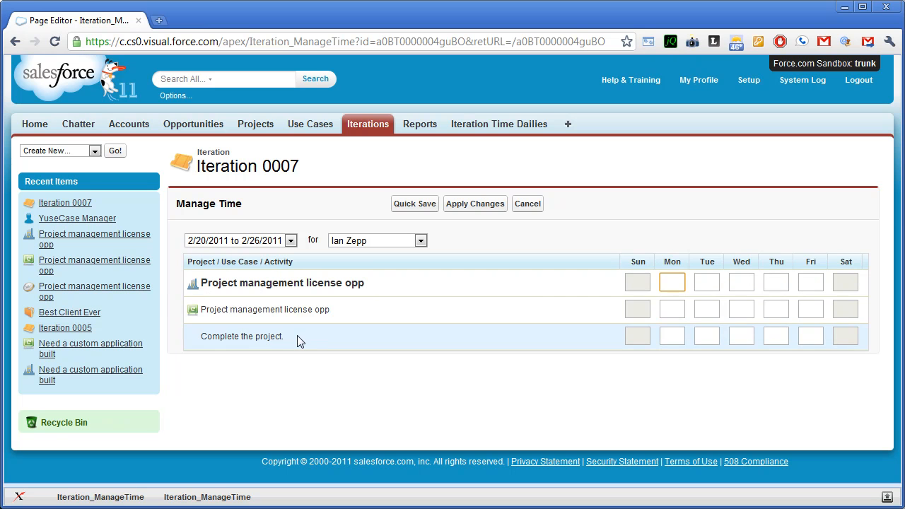
left_click(744, 333)
left_click(775, 309)
type("2")
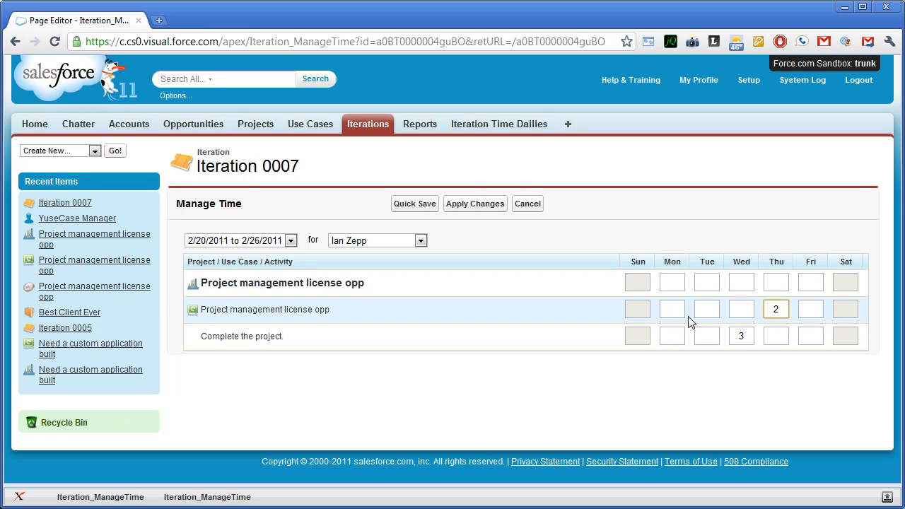
- Log 1 hour on Monday at project level and leave the use case's Monday cell empty
left_click(668, 308)
type("1")
left_click(670, 285)
double_click(664, 309)
key("BackSpace")
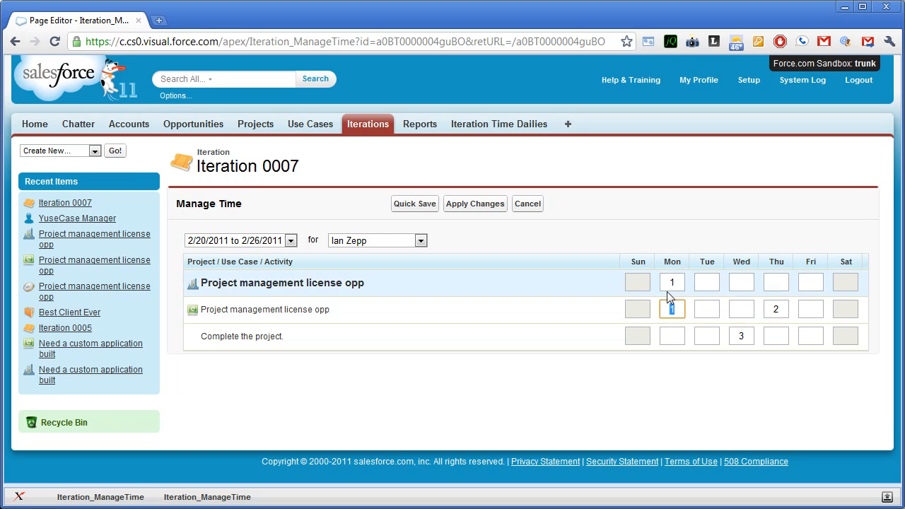
- Change the activity's Wednesday time to 6 hours and log 1 hour each on Wednesday and Thursday at project level
double_click(739, 336)
type("6")
left_click(742, 281)
type("1")
left_click(777, 284)
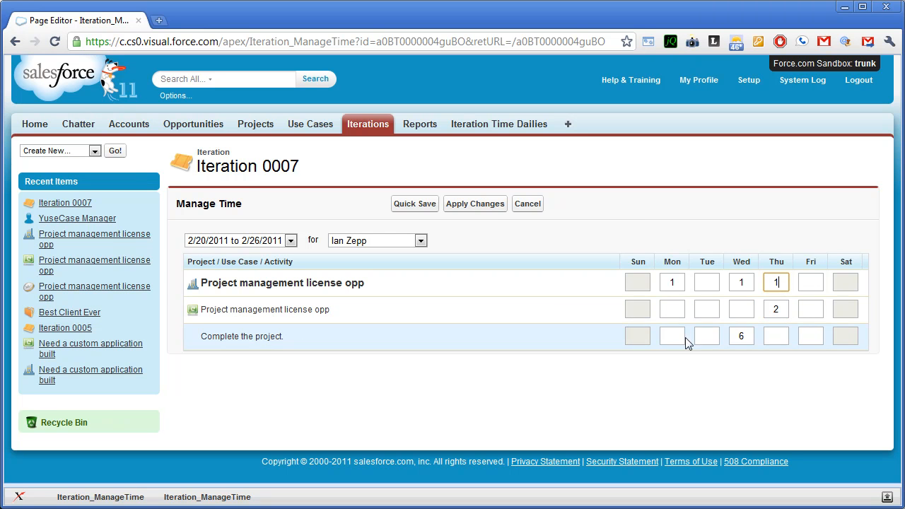
- Check the member and period choices, keep the period 2/20/2011 to 2/26/2011, and apply the time entries
left_click(421, 241)
left_click(420, 241)
left_click(289, 242)
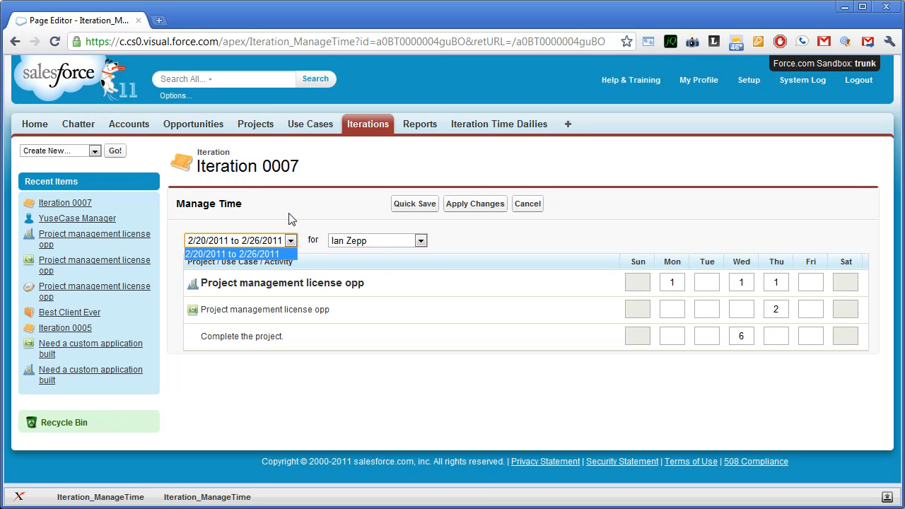
left_click(241, 256)
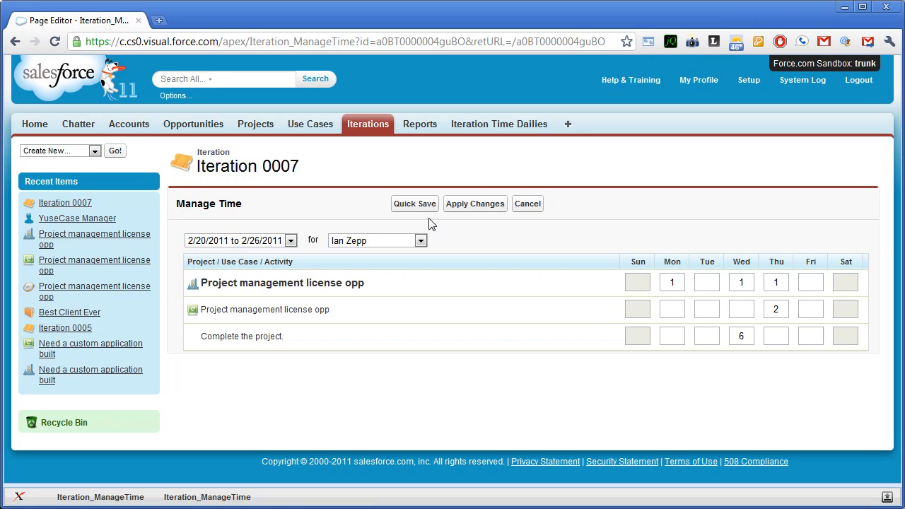
left_click(475, 210)
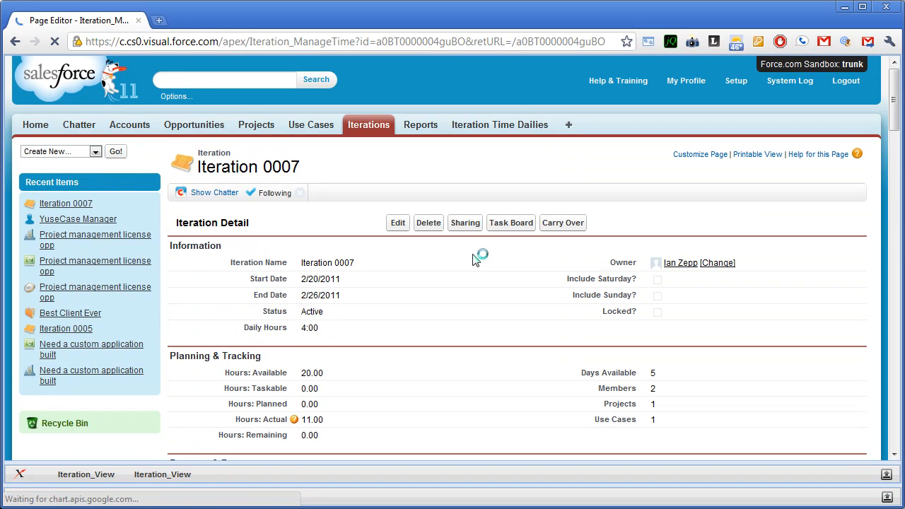
- Review Iteration 0007's tracking, revenue, member and use case details, and its member, time entry and snapshot analytics charts
scroll(474, 260, "down", 2)
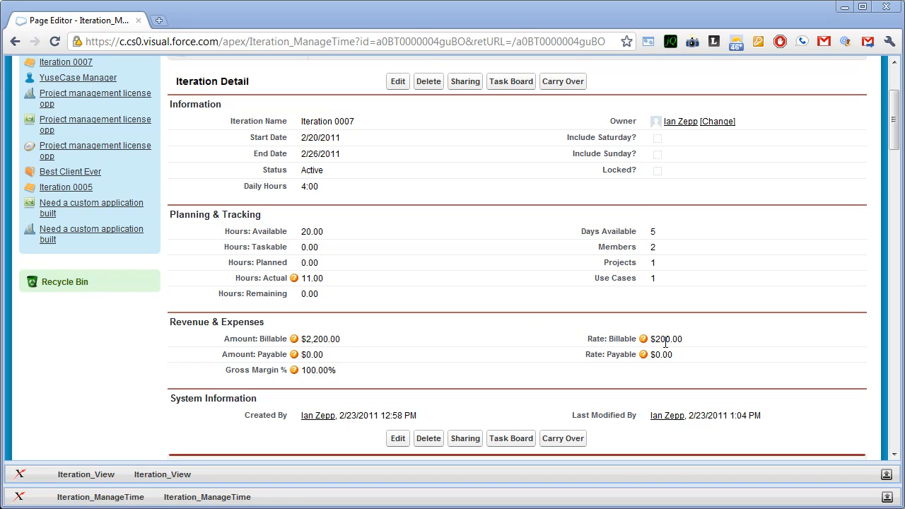
scroll(579, 363, "down", 3)
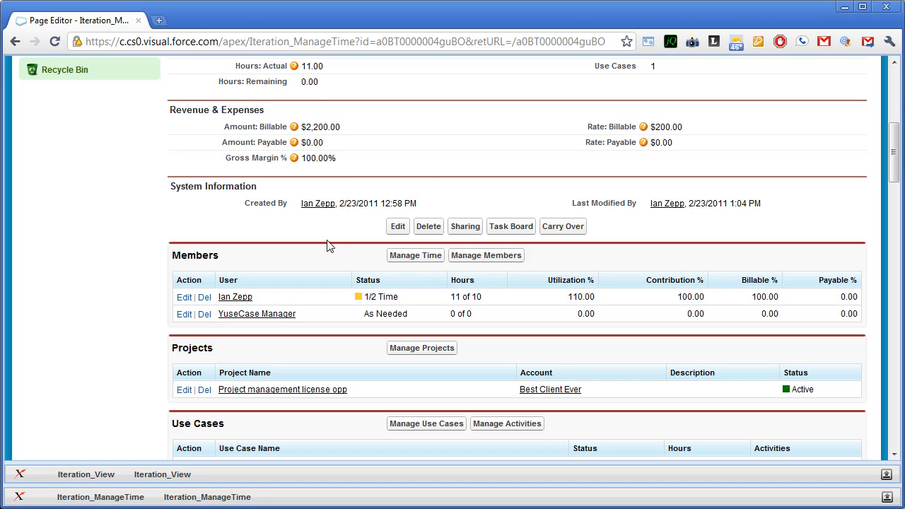
scroll(424, 177, "down", 4)
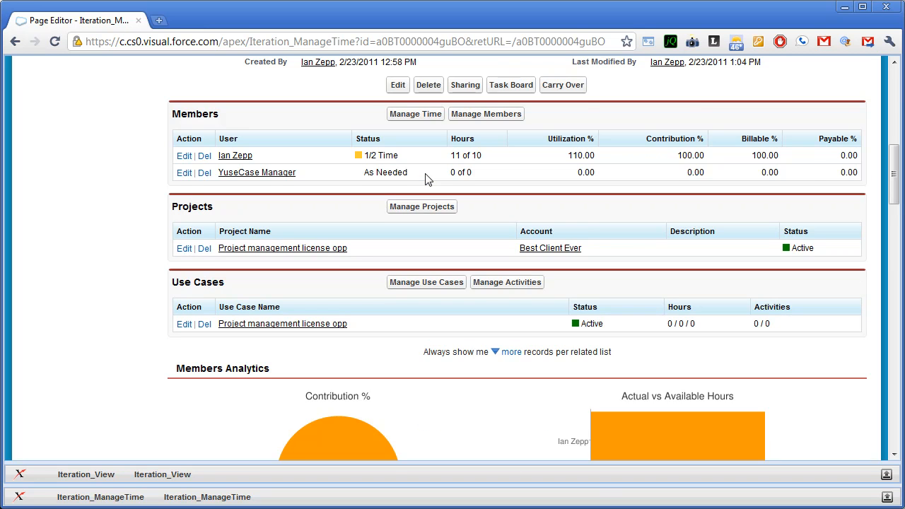
scroll(458, 239, "down", 1)
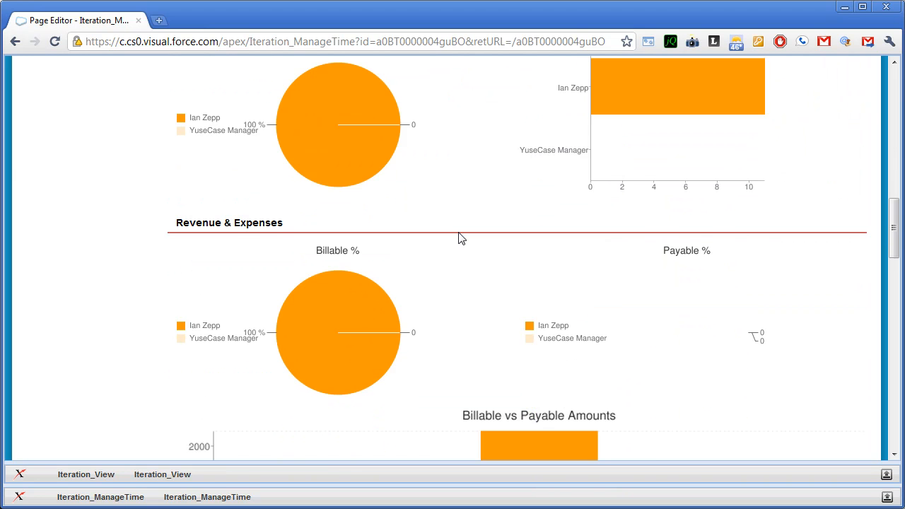
scroll(458, 238, "down", 2)
scroll(458, 238, "down", 7)
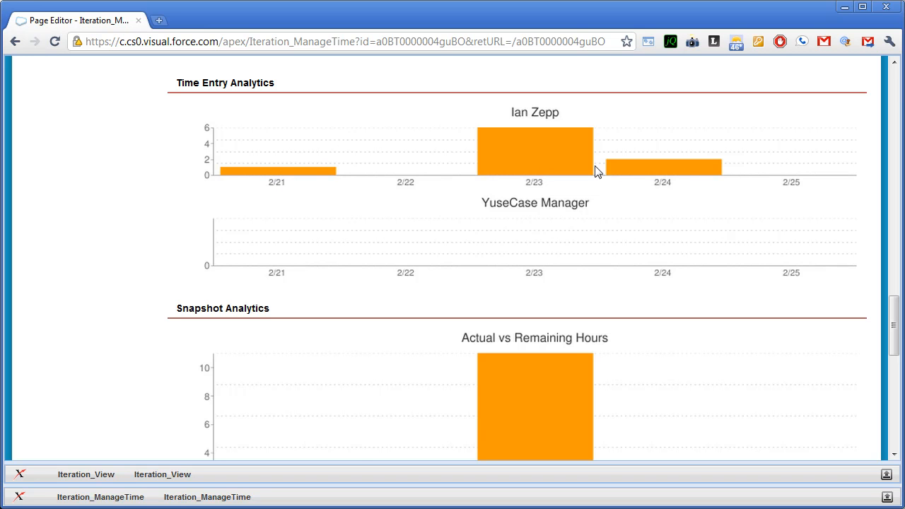
scroll(704, 256, "down", 3)
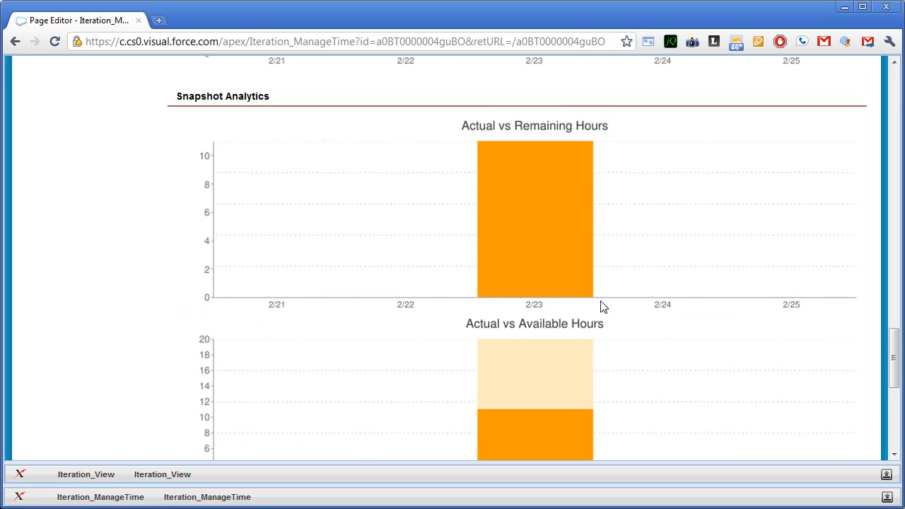
scroll(601, 306, "down", 4)
scroll(596, 306, "up", 2)
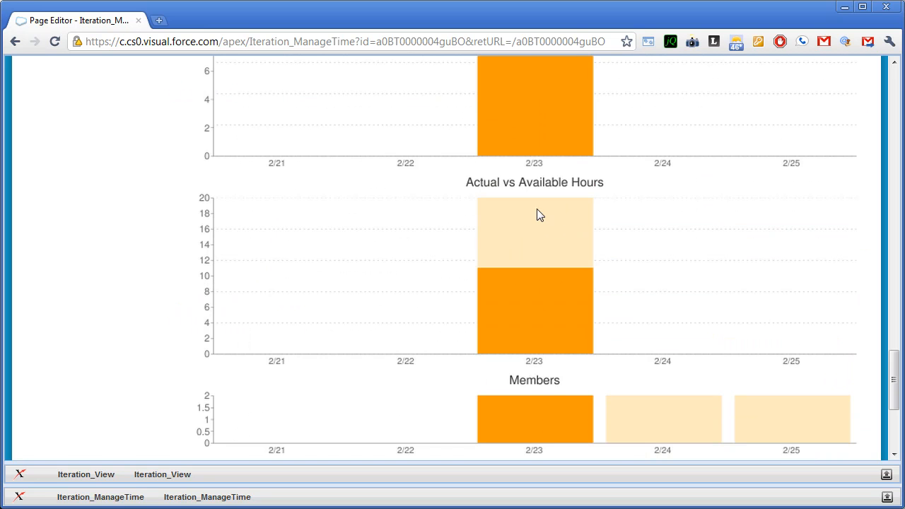
scroll(537, 212, "up", 2)
scroll(538, 212, "down", 1)
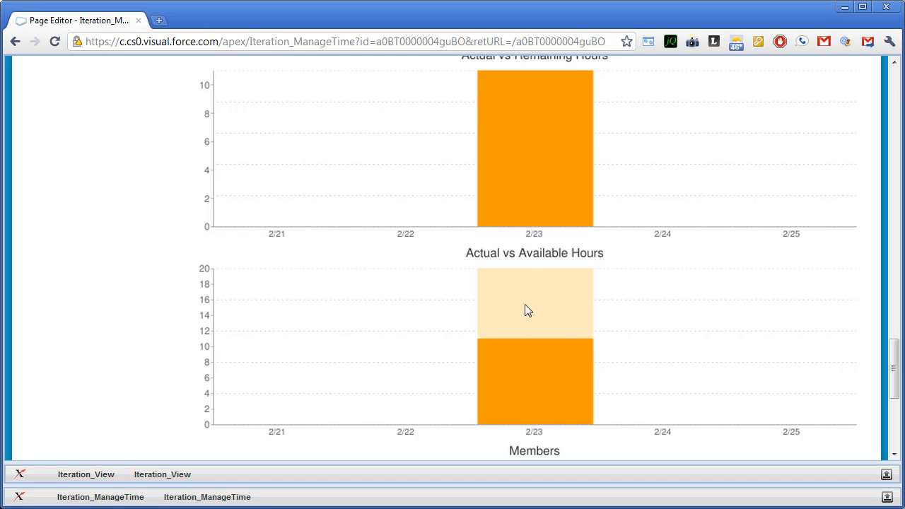
scroll(561, 334, "down", 4)
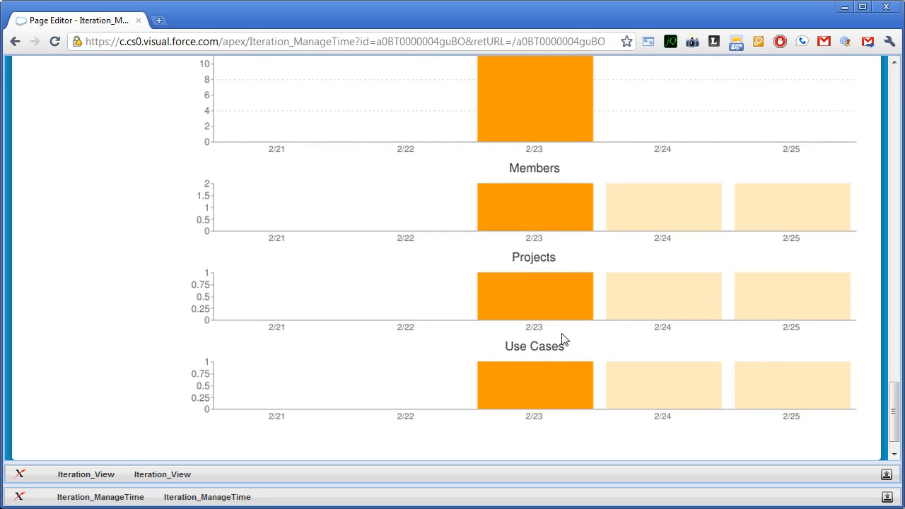
scroll(561, 333, "up", 12)
scroll(561, 333, "up", 10)
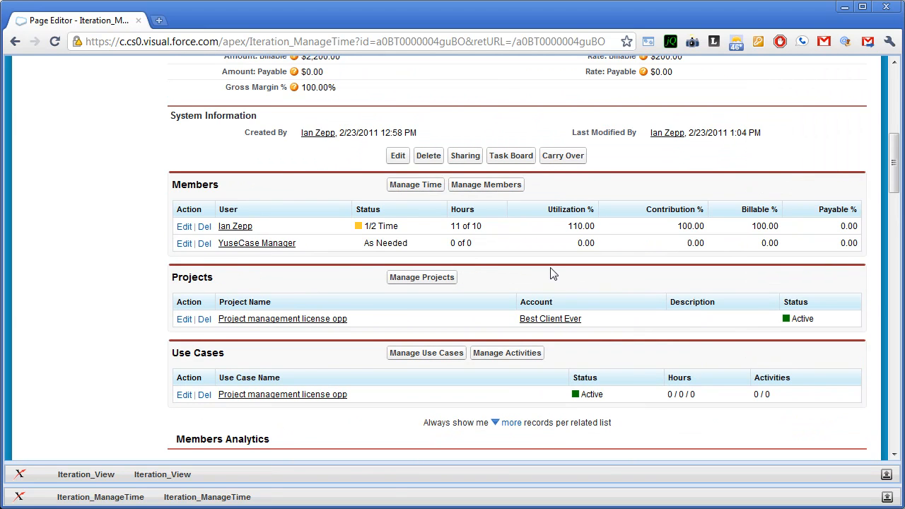
- Edit Iteration 0007: lock it, include Saturday, change the start date to 2/13/2011, and save the record
scroll(552, 275, "up", 1)
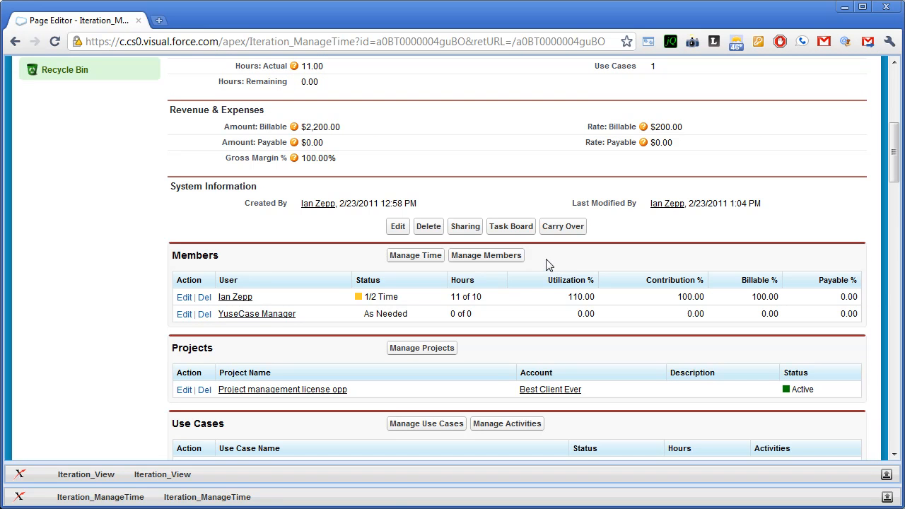
scroll(545, 265, "up", 3)
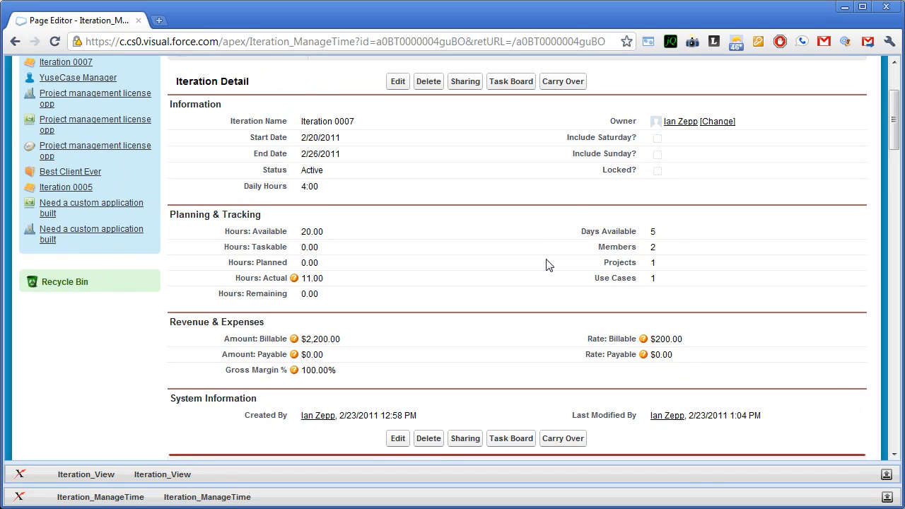
left_click(399, 86)
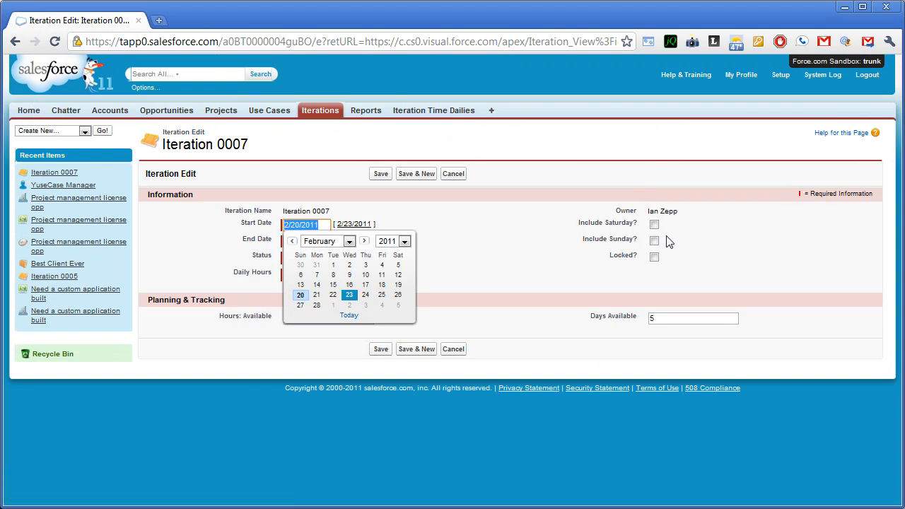
left_click(656, 258)
left_click(653, 225)
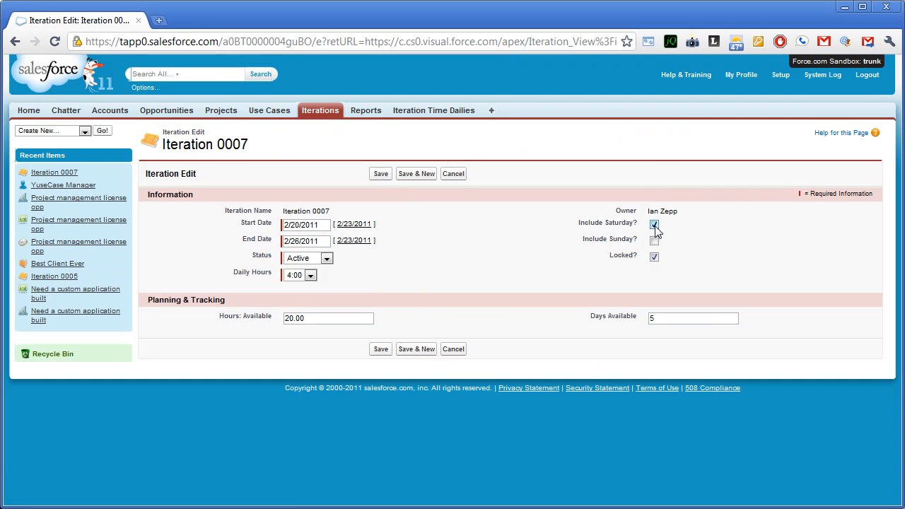
left_click(291, 226)
left_click(299, 290)
left_click(381, 174)
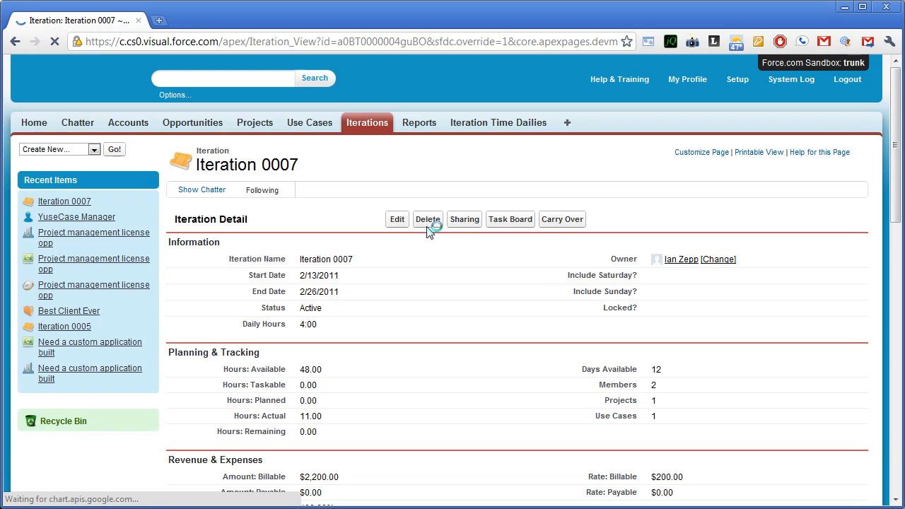
- Carry over Iteration 0007 into a new iteration and confirm the carry-over
scroll(438, 290, "down", 3)
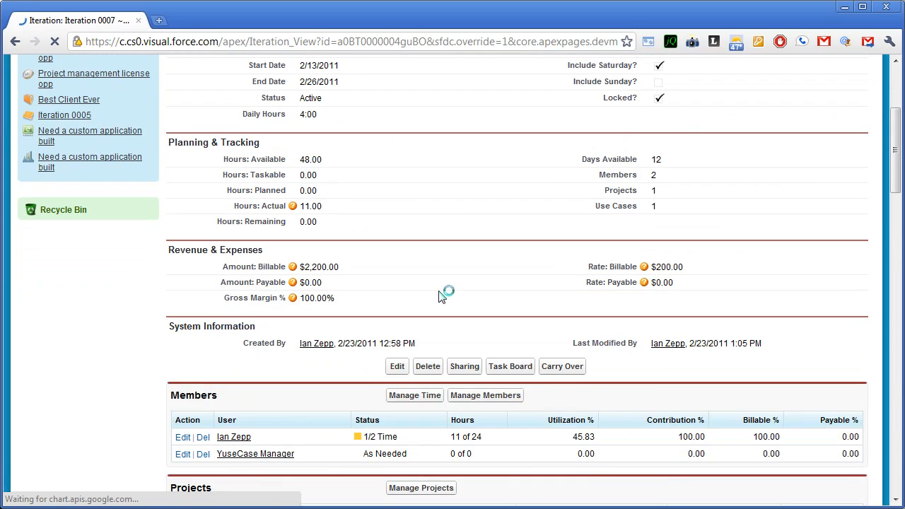
scroll(438, 295, "down", 10)
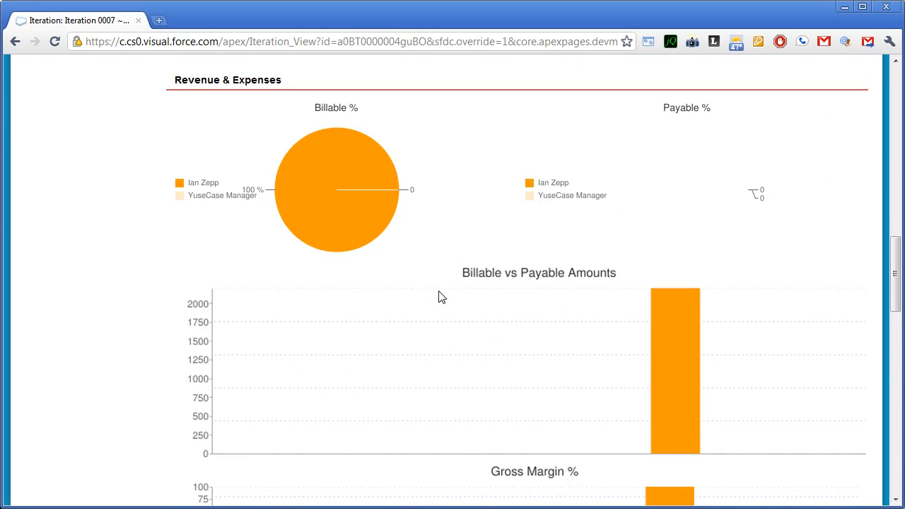
scroll(438, 297, "down", 4)
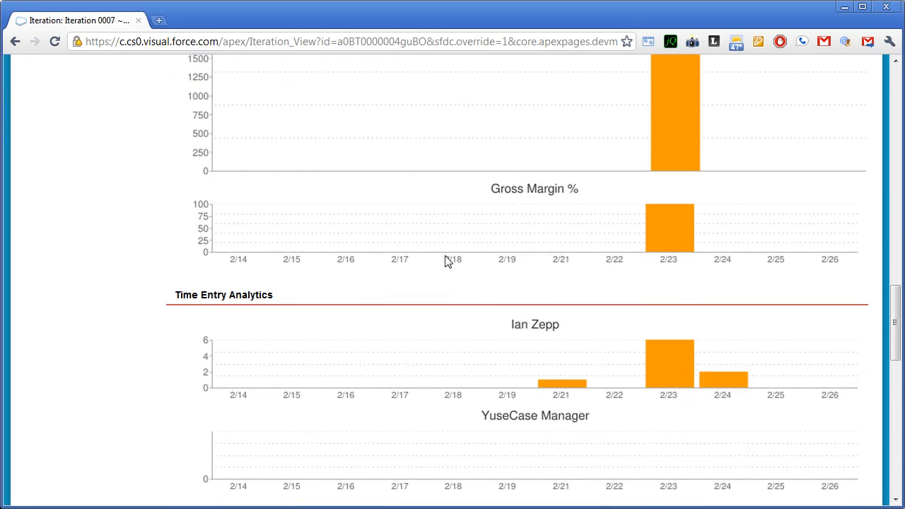
scroll(544, 350, "up", 15)
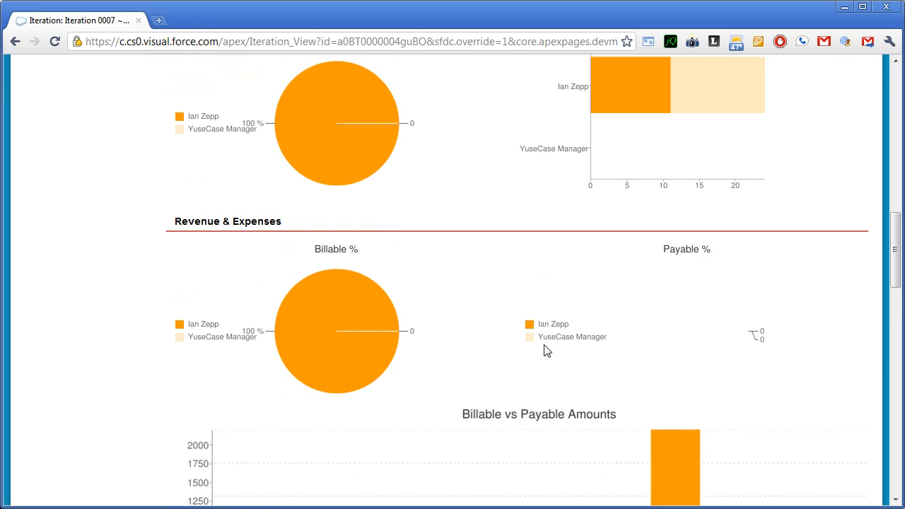
scroll(544, 349, "up", 5)
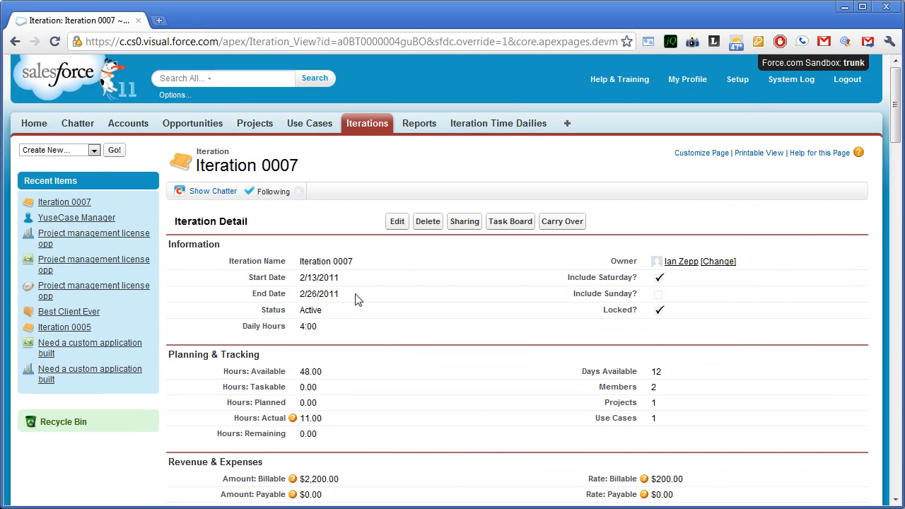
left_click(559, 222)
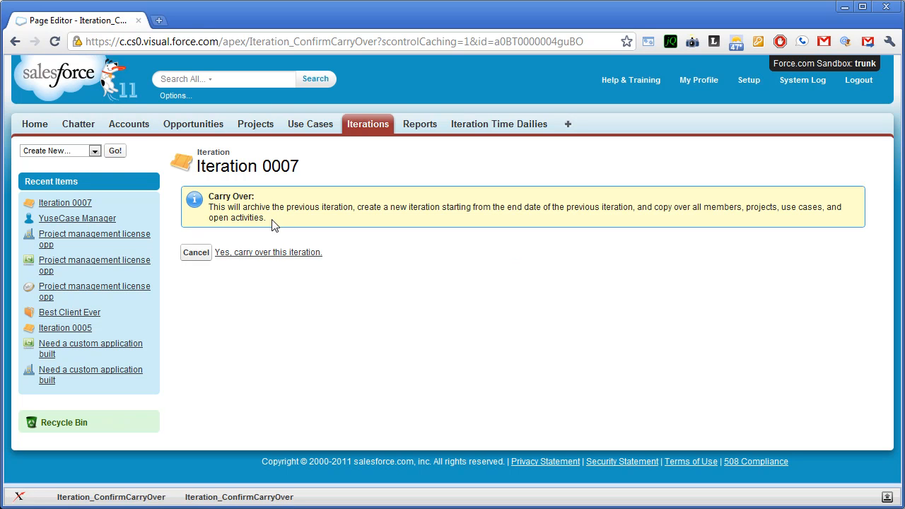
left_click(249, 253)
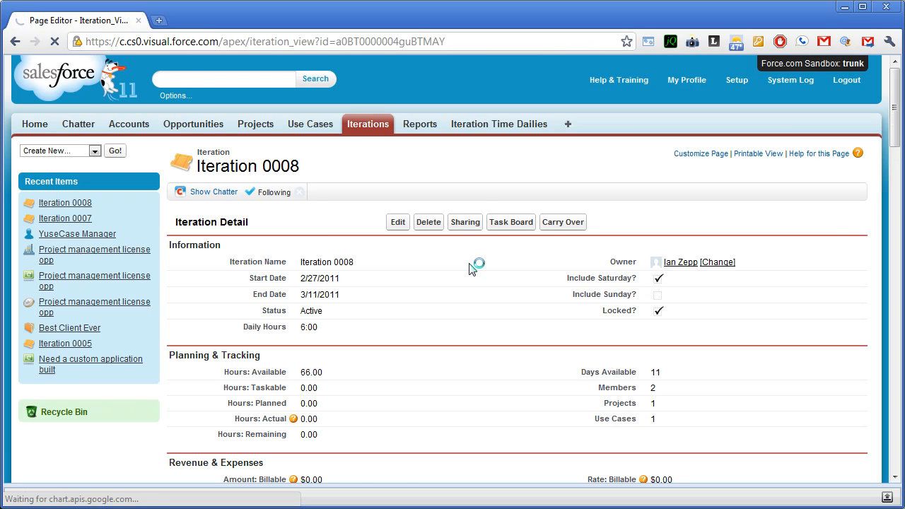
- Review the new iteration's dates, planning figures, members, projects, use cases and analytics charts
scroll(471, 270, "down", 4)
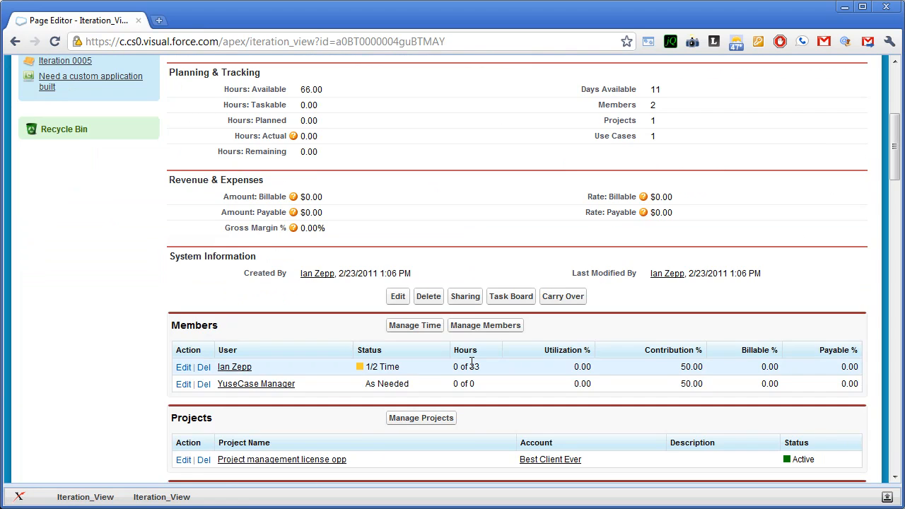
scroll(471, 362, "up", 2)
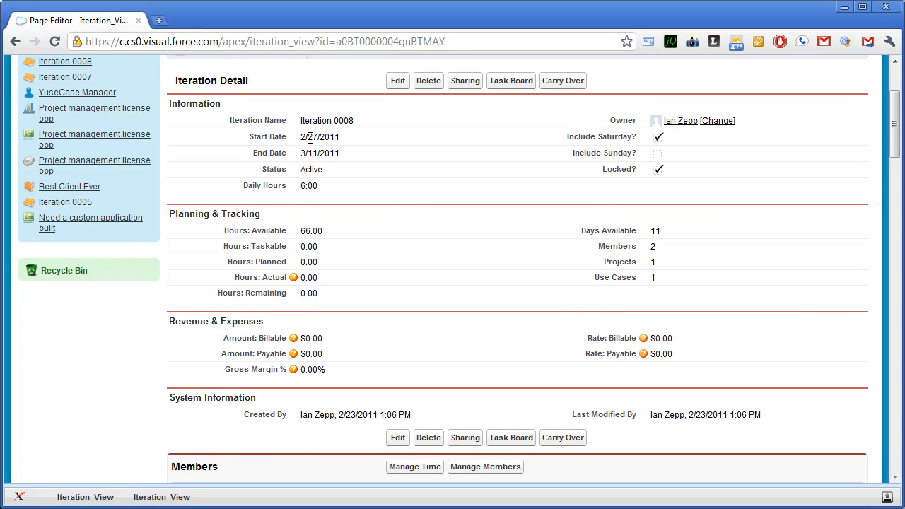
scroll(440, 273, "down", 4)
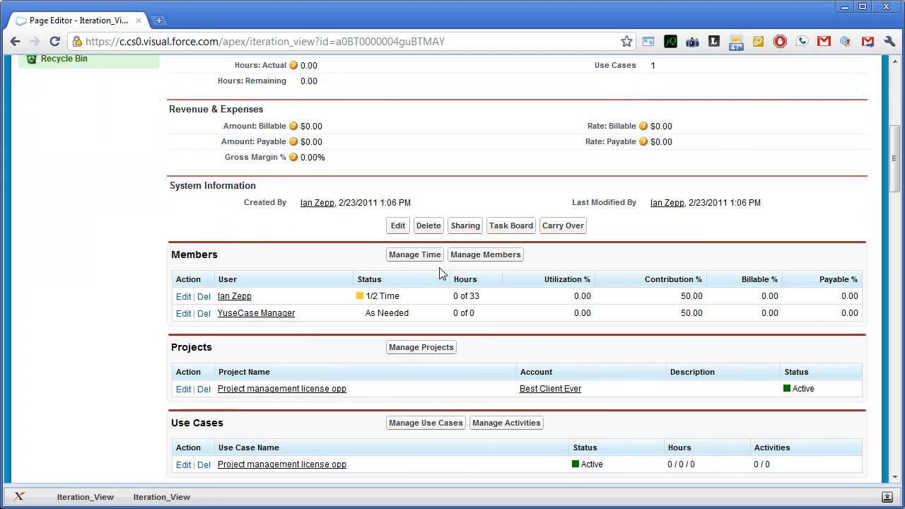
scroll(362, 393, "down", 4)
scroll(359, 393, "down", 14)
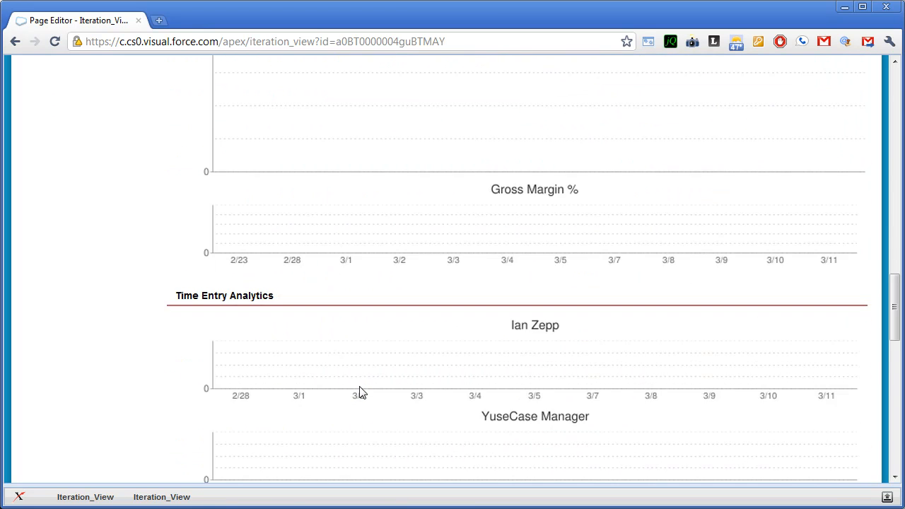
- Examine the new iteration's charts for actual, remaining and available hours, members, projects and use cases
scroll(359, 392, "down", 4)
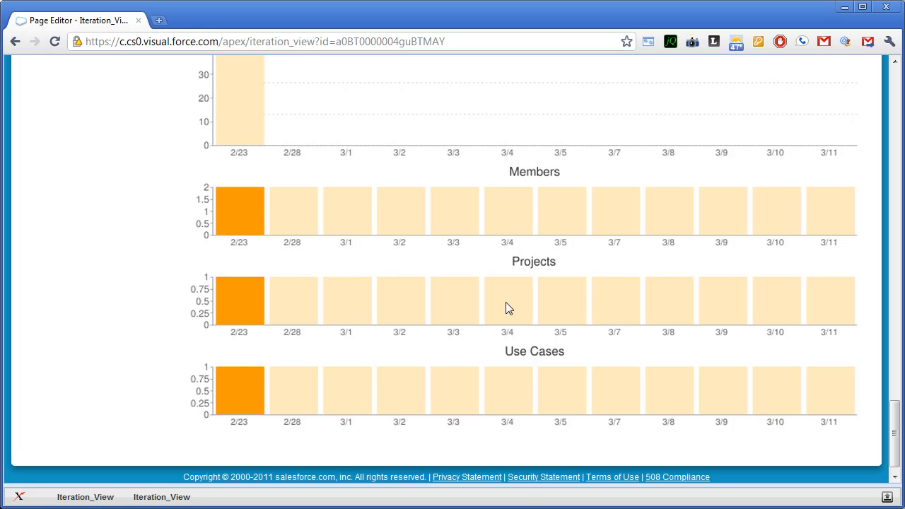
scroll(614, 396, "up", 4)
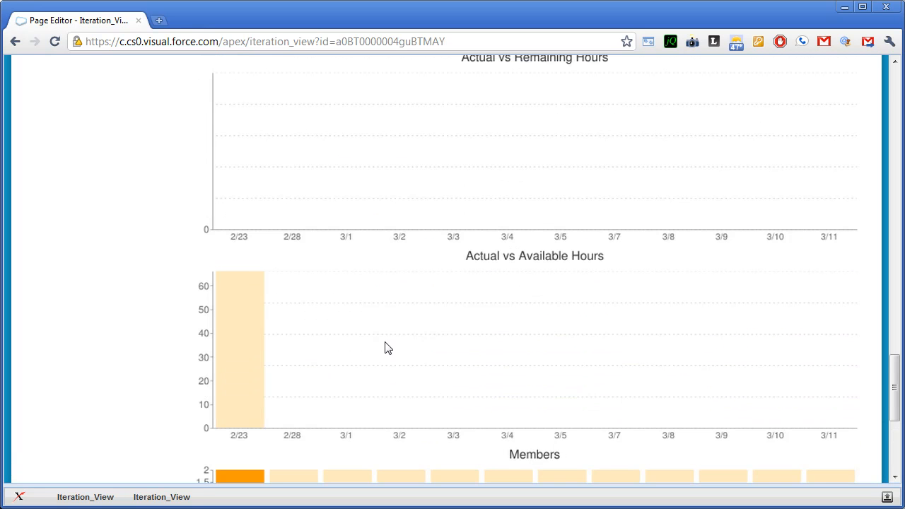
scroll(386, 346, "up", 15)
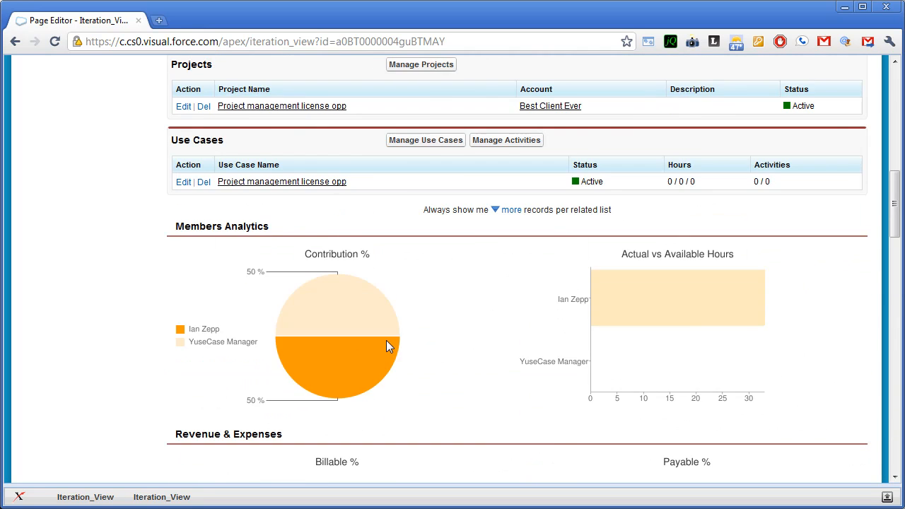
- Open the Project management license opp use case, review its details and its parent project, and return to the use case
left_click(308, 324)
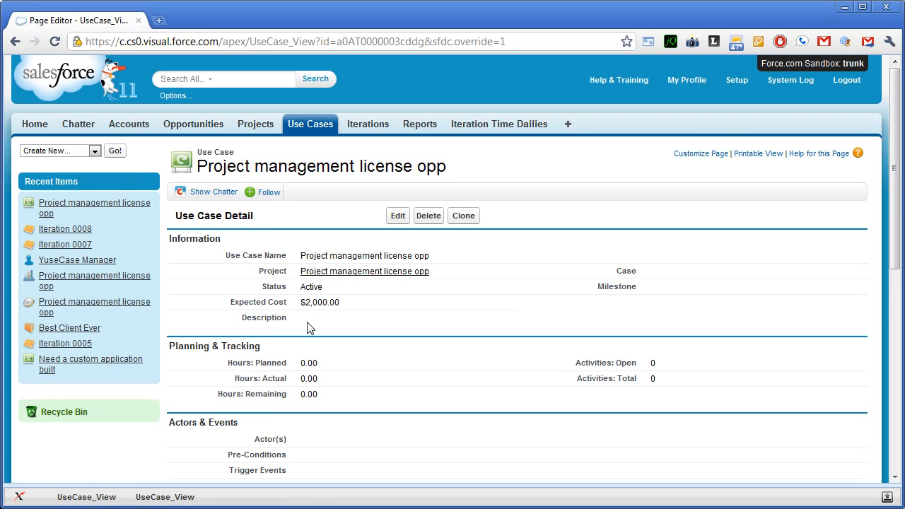
scroll(308, 327, "down", 2)
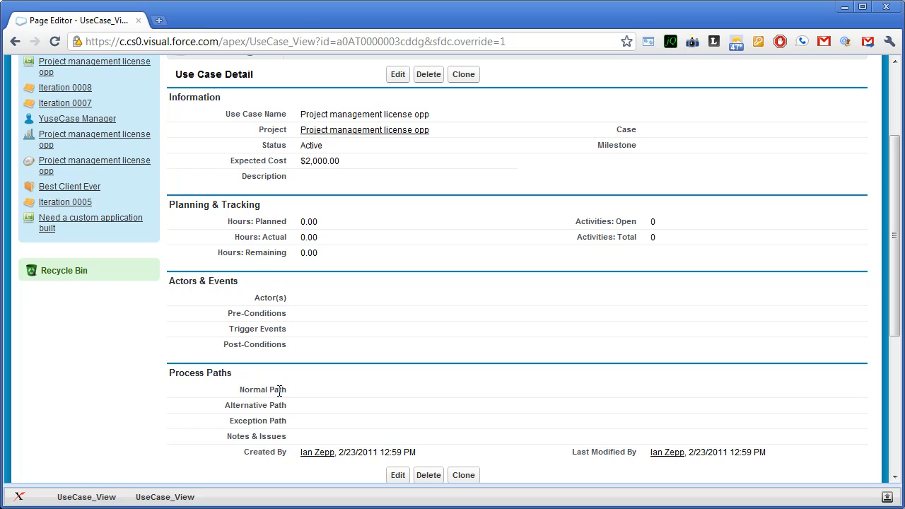
scroll(335, 399, "up", 2)
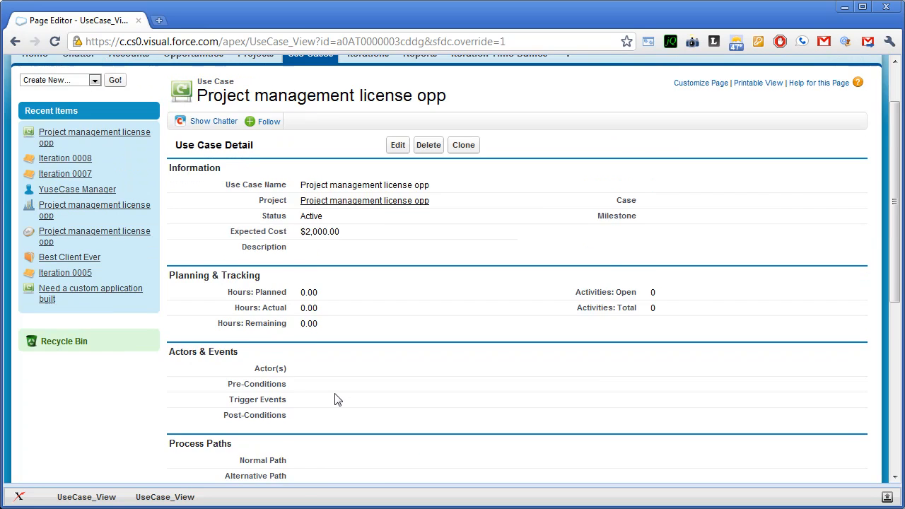
left_click(340, 274)
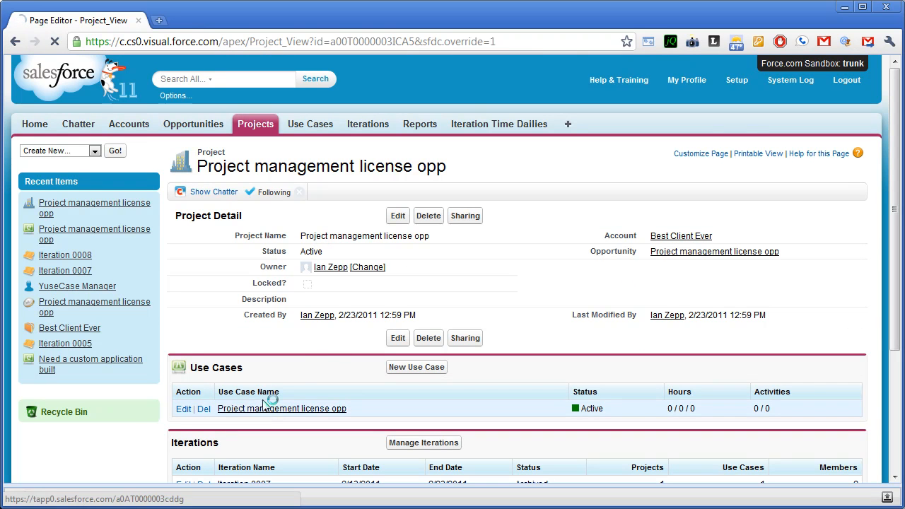
left_click(263, 408)
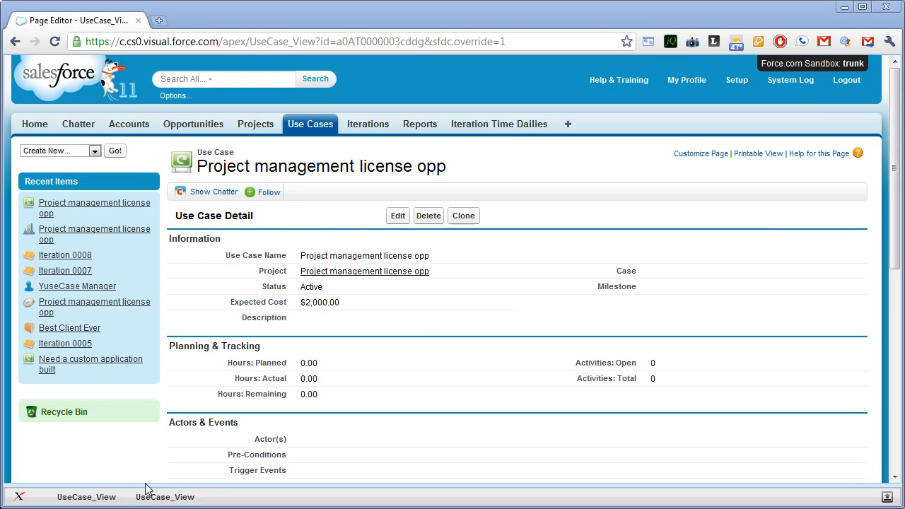
- Show the Iteration Time Dailies records using the All view
left_click(500, 130)
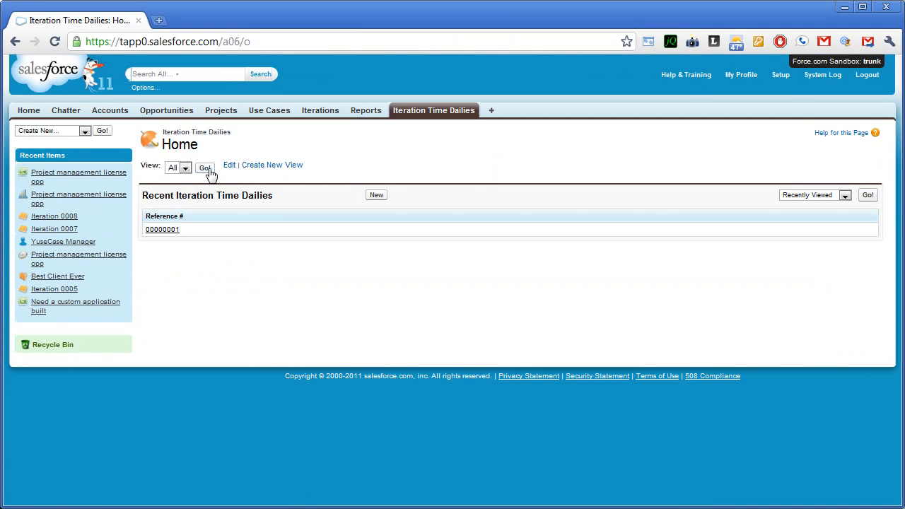
left_click(206, 170)
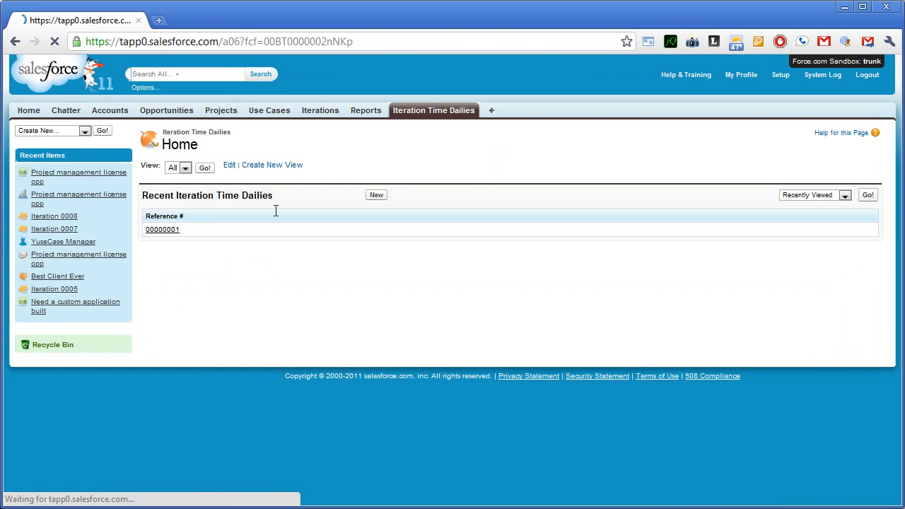